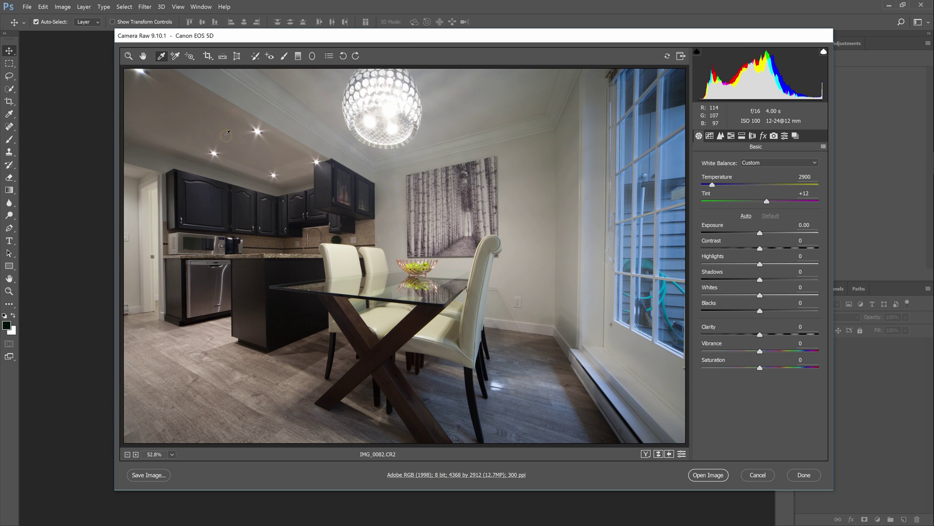
- Sample white balance from the white ceiling, resample it, then darken the fireplace photo to -1.15 exposure
left_click(525, 80)
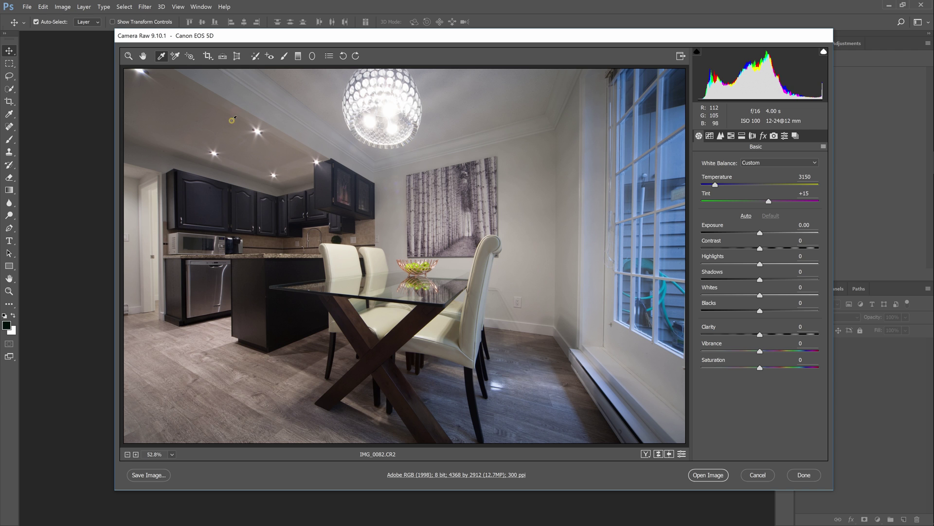
key("ctrl+z")
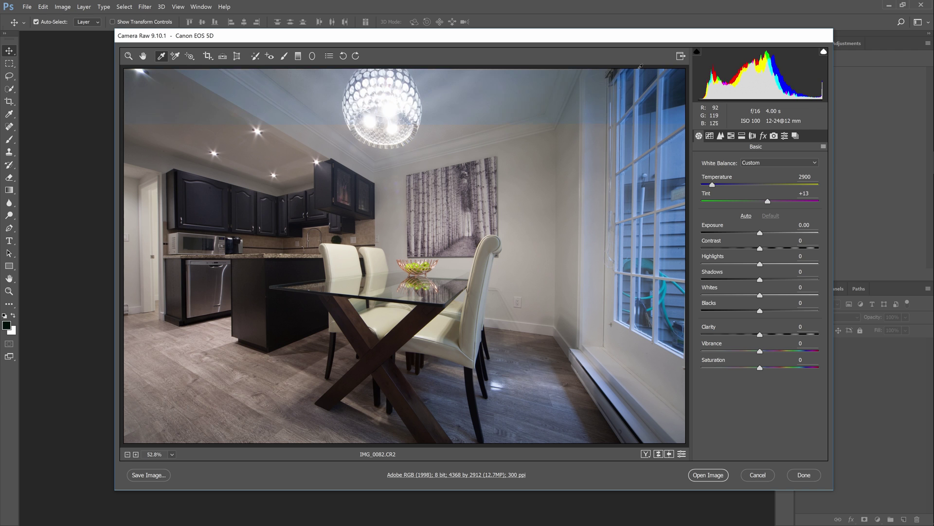
left_click(536, 79)
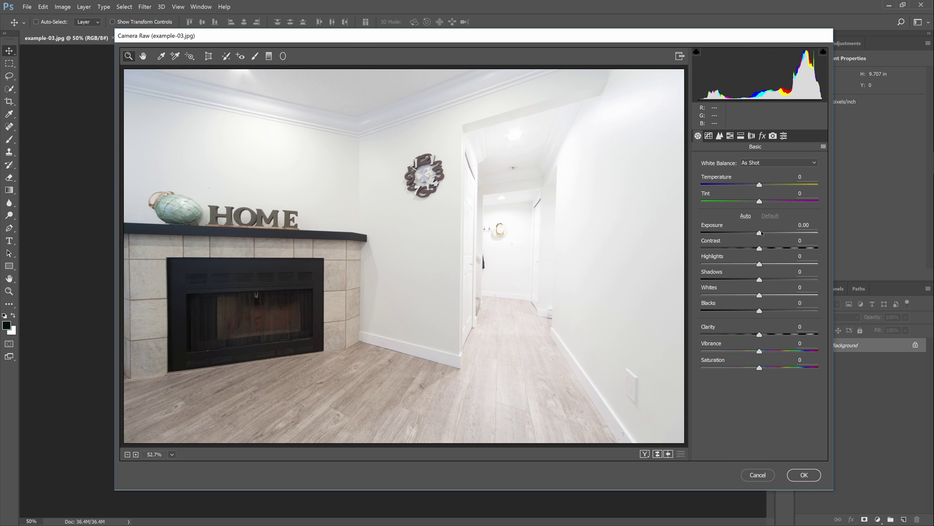
mouse_move(761, 233)
left_mouse_down()
mouse_move(747, 233)
mouse_move(773, 233)
mouse_move(760, 233)
left_mouse_up()
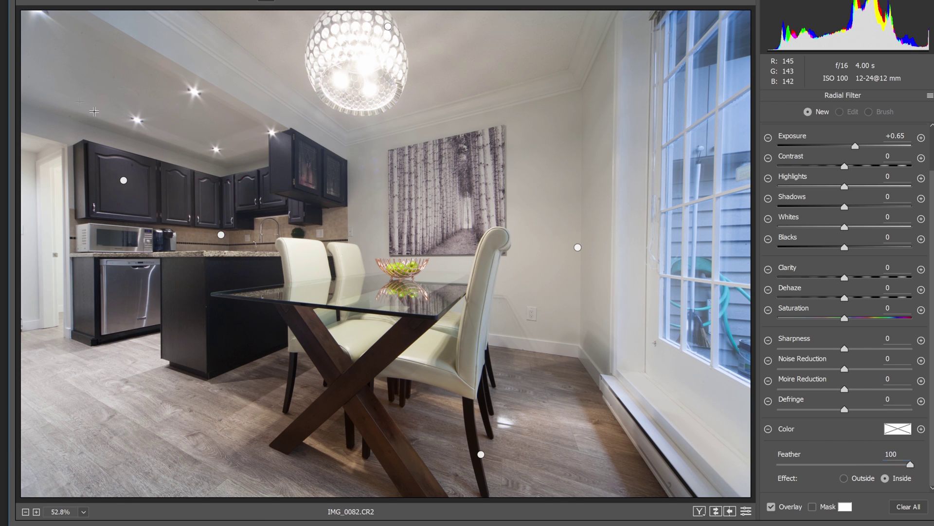
- Add radial filters over the kitchen cabinets, table and upper right wall, setting +0.40 exposure
mouse_move(150, 107)
left_mouse_down()
mouse_move(272, 97)
mouse_move(298, 132)
left_mouse_up()
left_click_drag(271, 371, 243, 340)
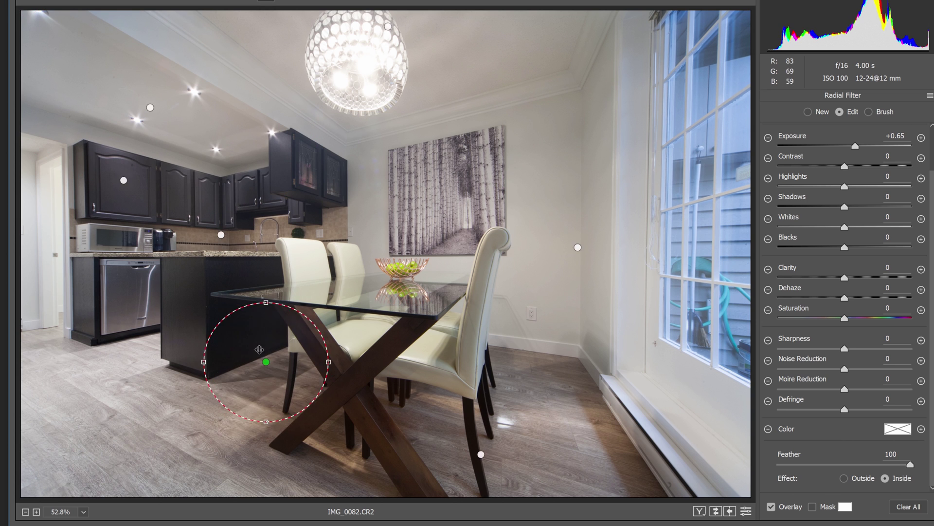
left_click_drag(855, 146, 860, 145)
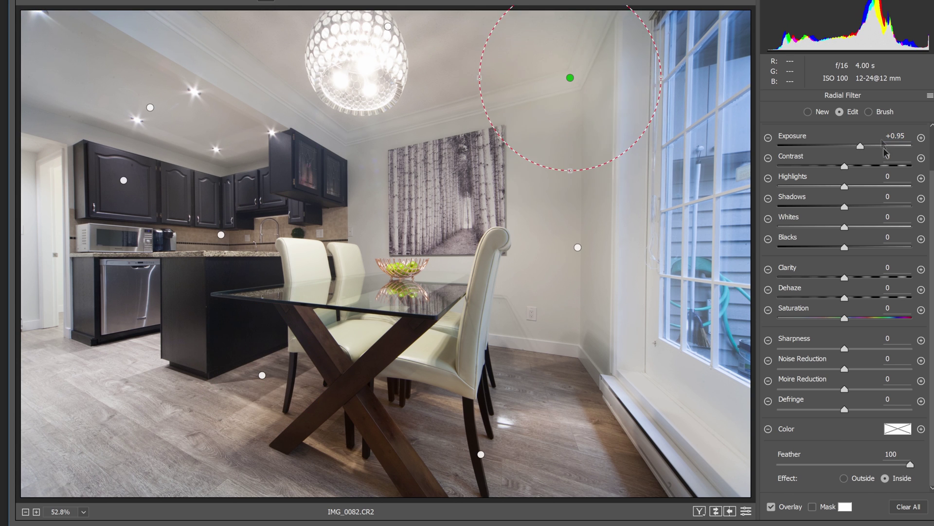
left_click_drag(860, 146, 851, 146)
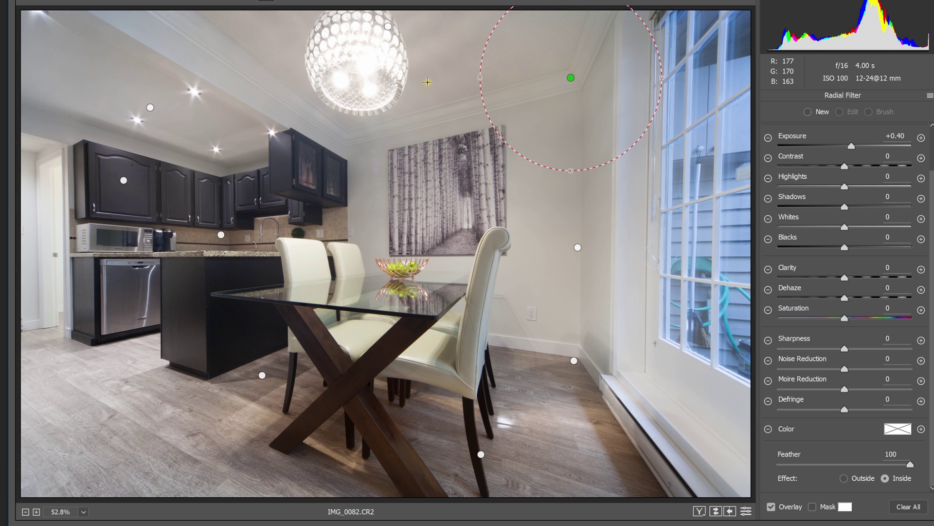
- Add a large radial filter covering the left side and another over the table and painting
left_click_drag(17, 295, 181, 489)
mouse_move(851, 146)
left_mouse_down()
mouse_move(826, 146)
mouse_move(866, 145)
left_mouse_up()
left_click(500, 219)
left_click_drag(373, 233, 440, 317)
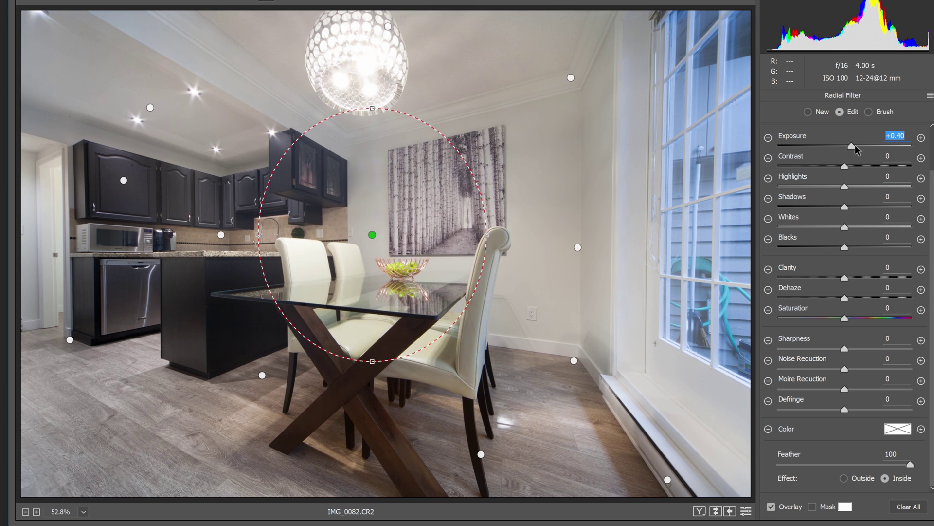
key("Up")
key("Up")
key("Up")
key("Up")
key("Up")
key("Up")
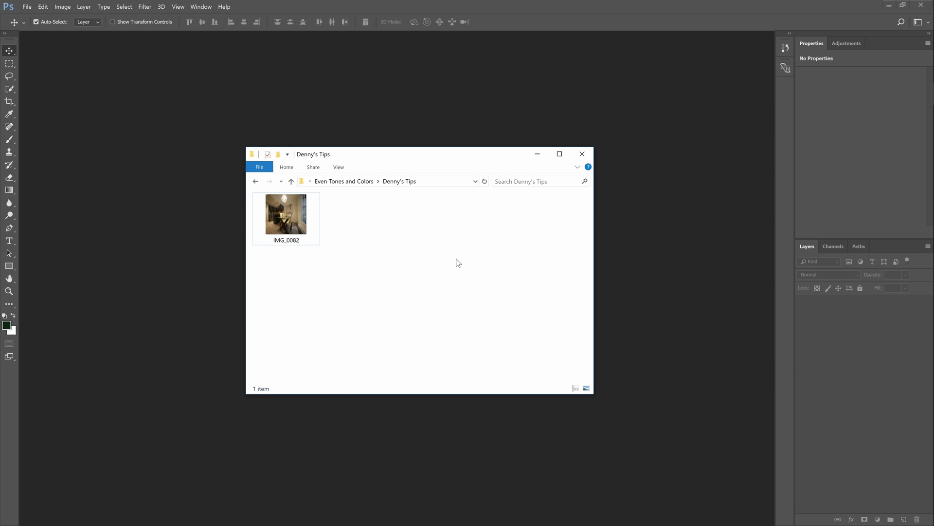
- Drag IMG_0082 from File Explorer into Photoshop and open it through Camera Raw
left_click_drag(456, 263, 214, 204)
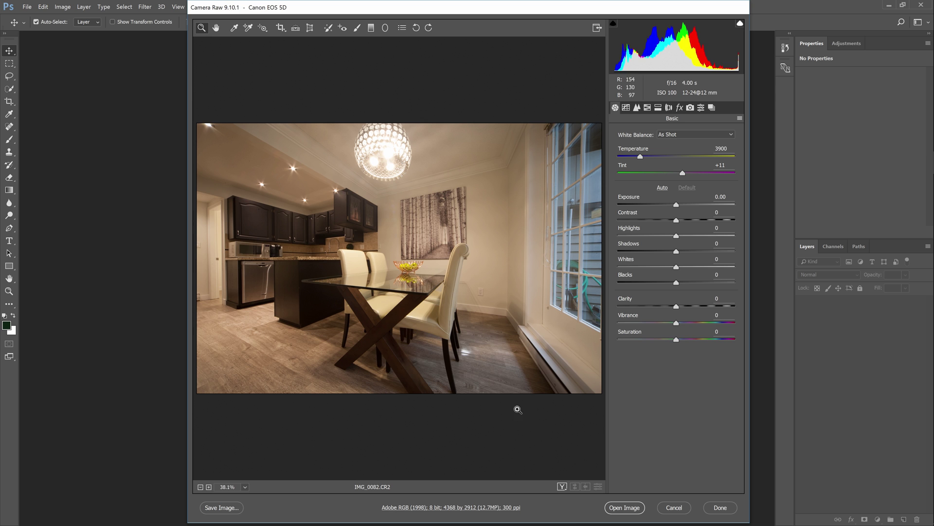
left_click(624, 507)
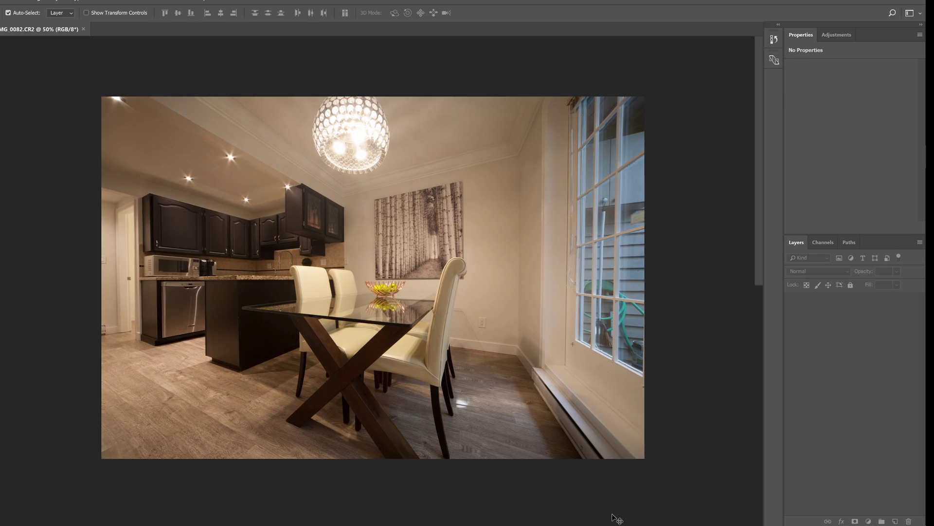
- Convert the Background layer to a smart object, renamed Layer 0
right_click(837, 300)
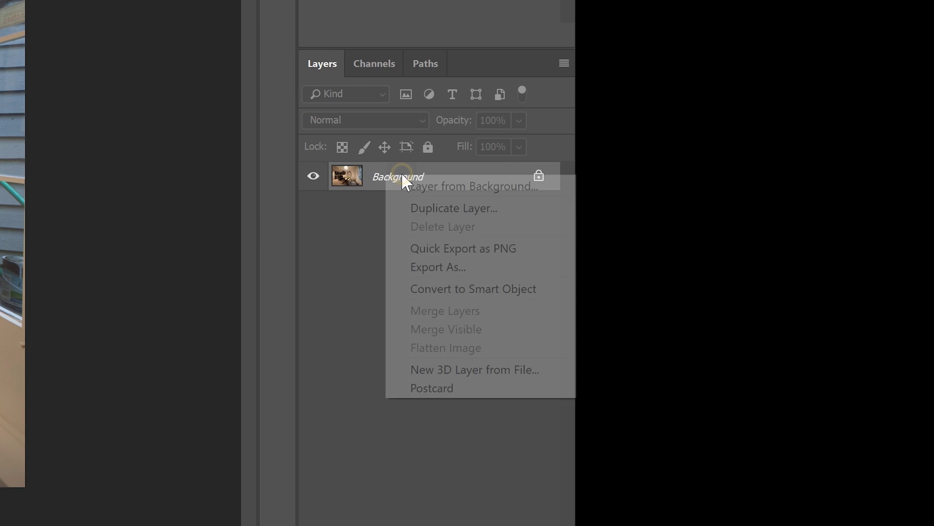
left_click(479, 292)
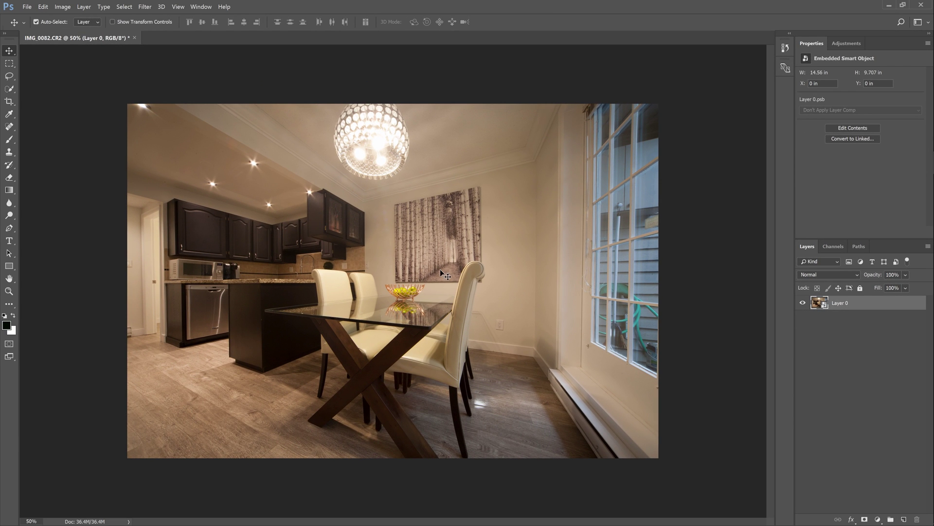
- Open Filter > Camera Raw Filter on the Layer 0 smart object
left_click(145, 7)
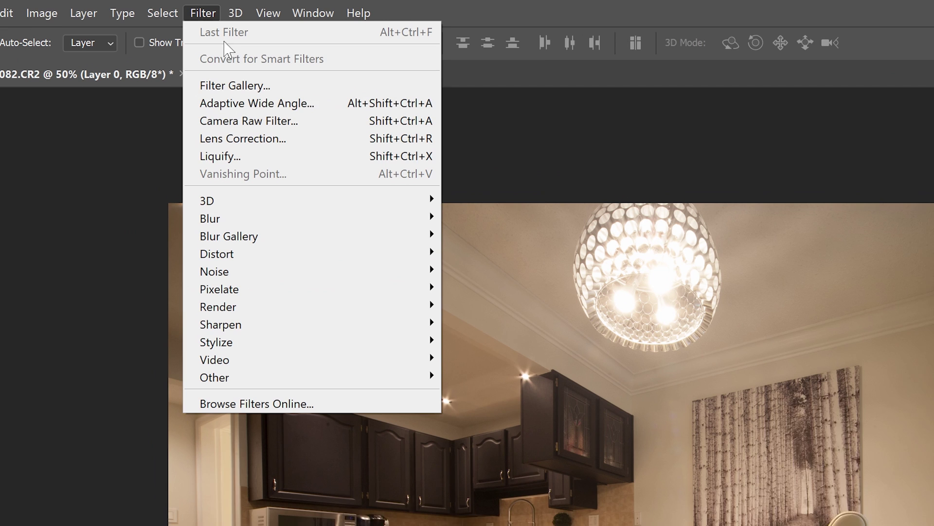
left_click(272, 125)
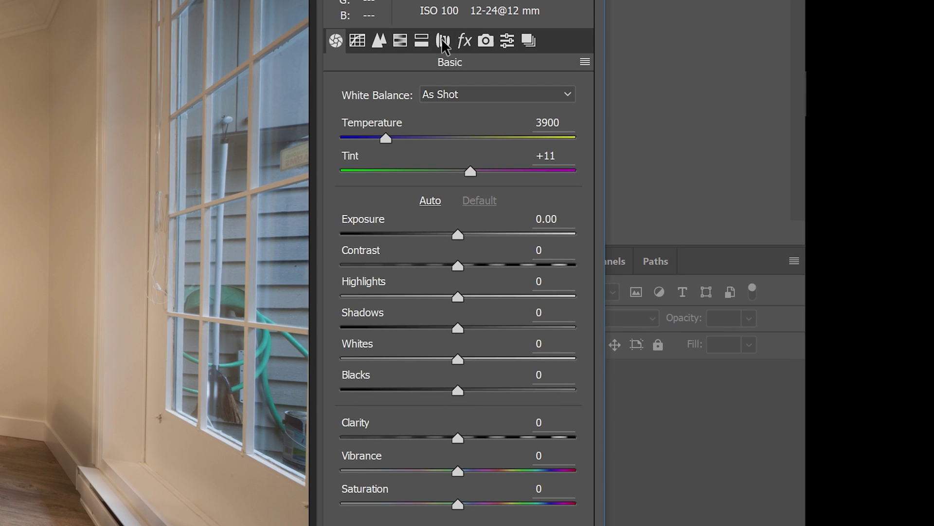
- Enable the Sigma 12-24mm lens profile correction and lower Distortion to 75
left_click(442, 41)
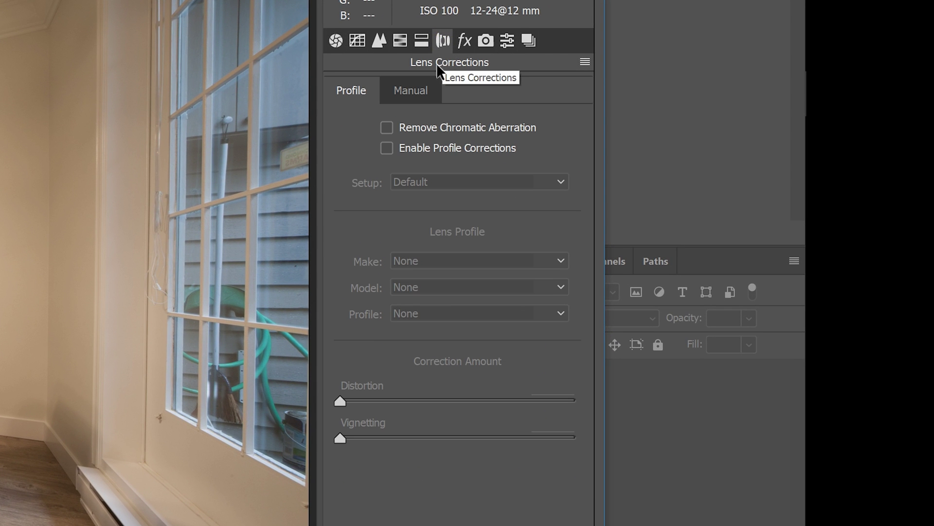
left_click(431, 149)
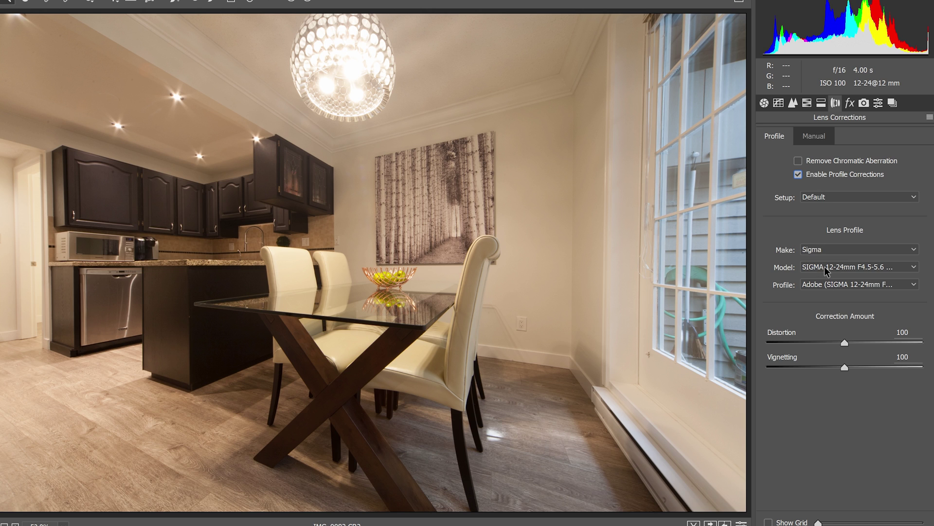
left_click(817, 139)
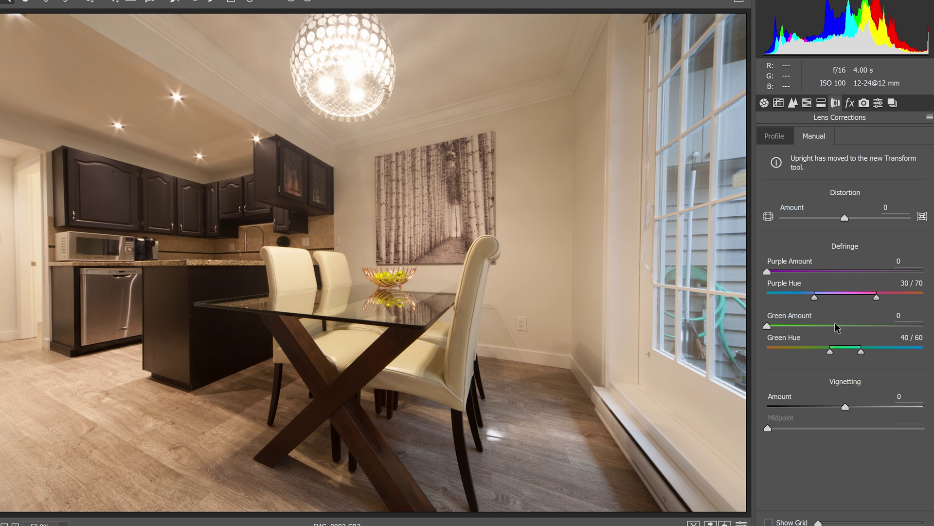
left_click(774, 136)
left_click_drag(845, 344, 825, 345)
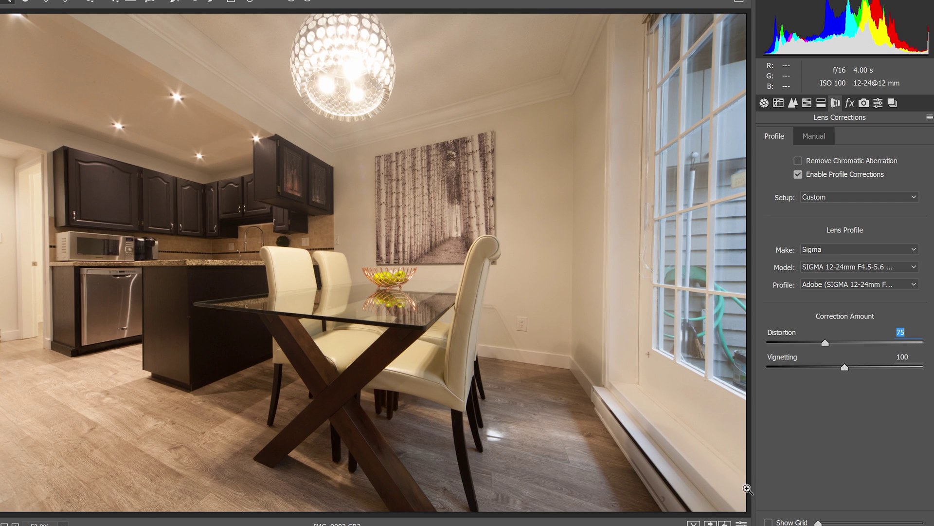
left_click(798, 174)
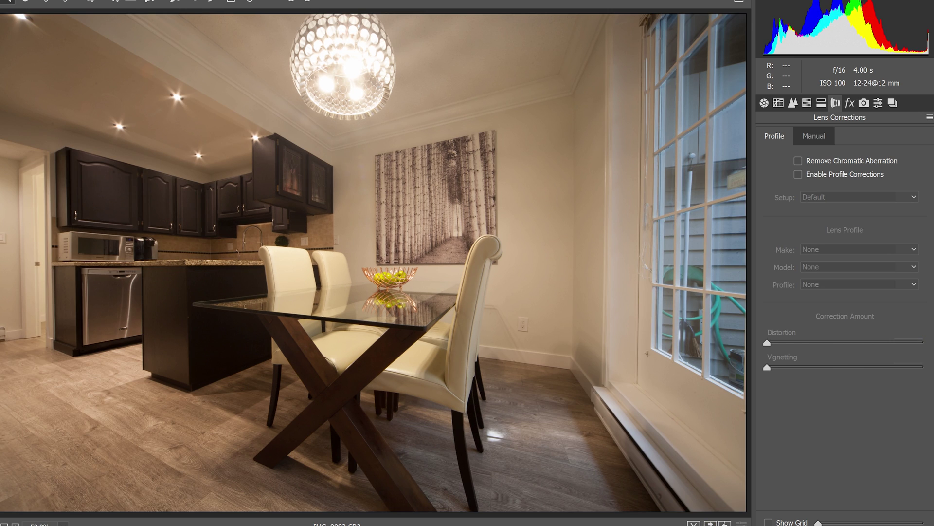
left_click(798, 174)
left_click(798, 174)
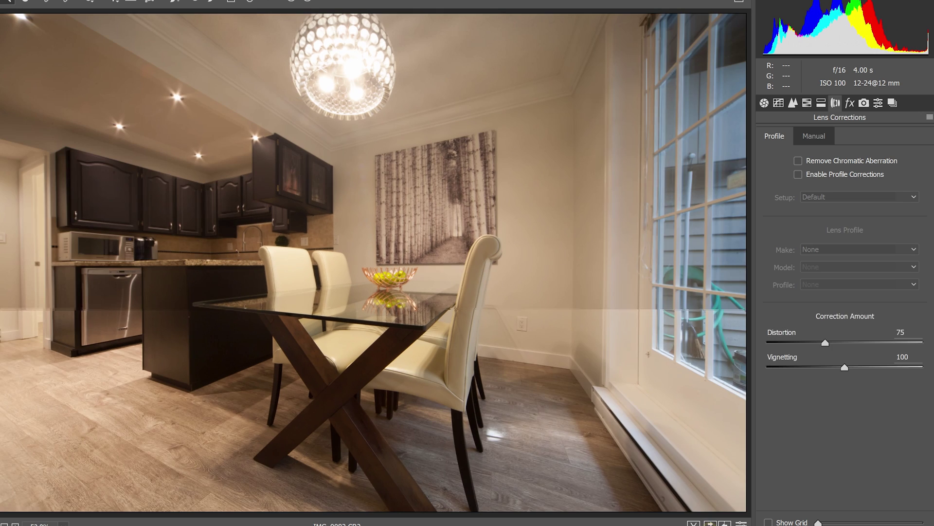
left_click(798, 174)
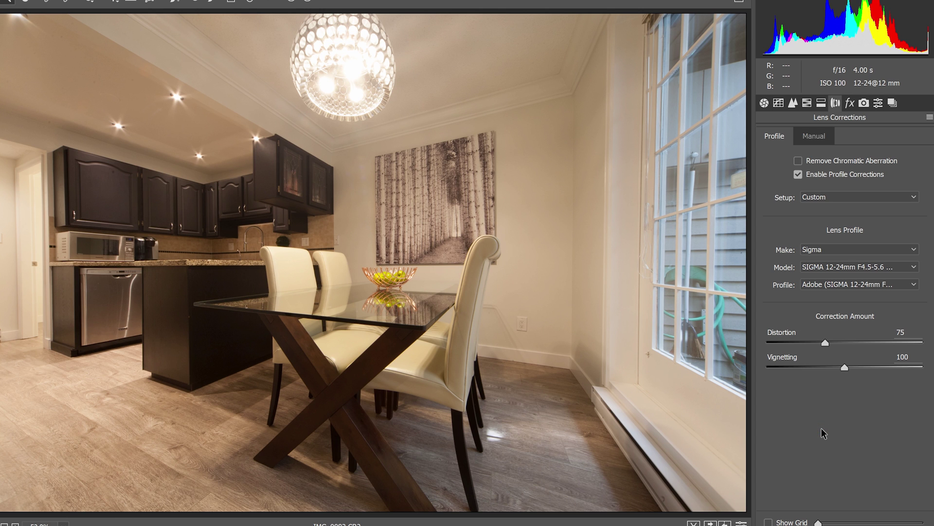
left_click_drag(845, 372, 770, 368)
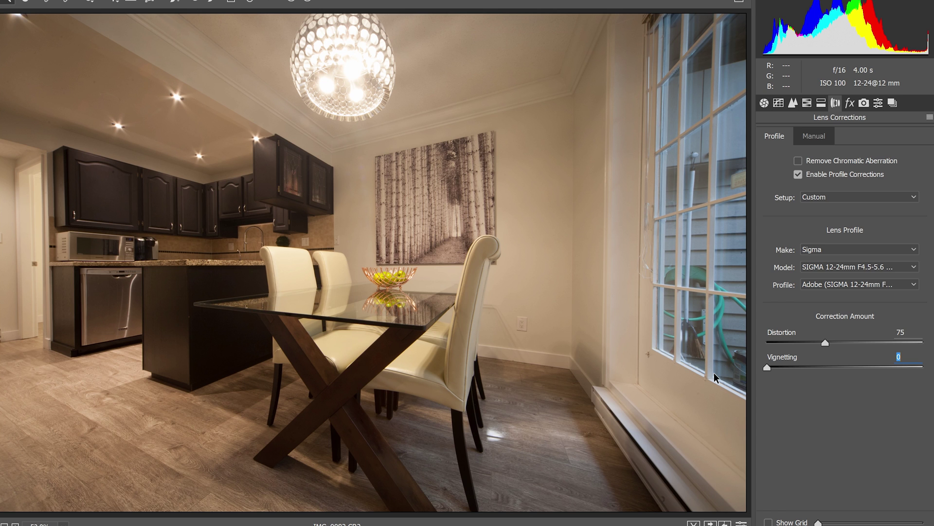
key("ctrl+z")
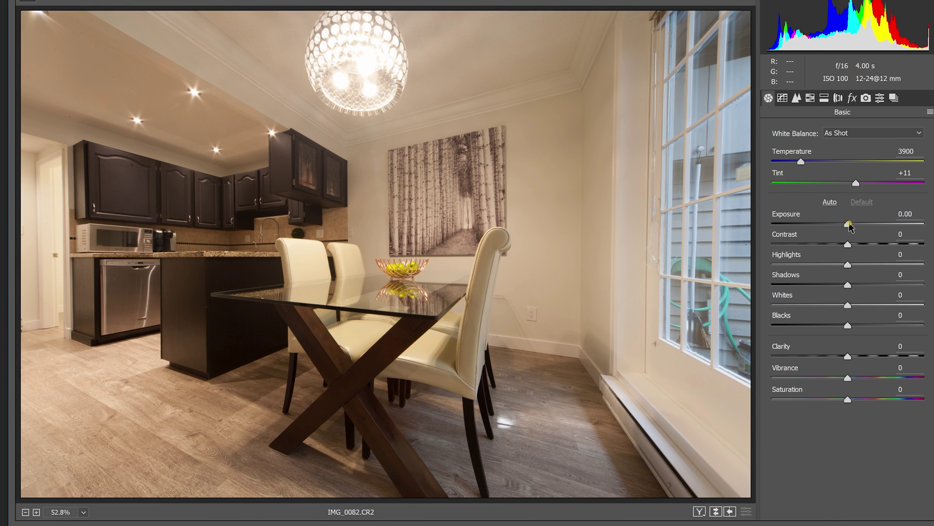
- Set Exposure to +0.15, try Temperature 9400, then cool it back to 4650
mouse_move(849, 225)
left_mouse_down()
mouse_move(866, 225)
mouse_move(851, 227)
left_mouse_up()
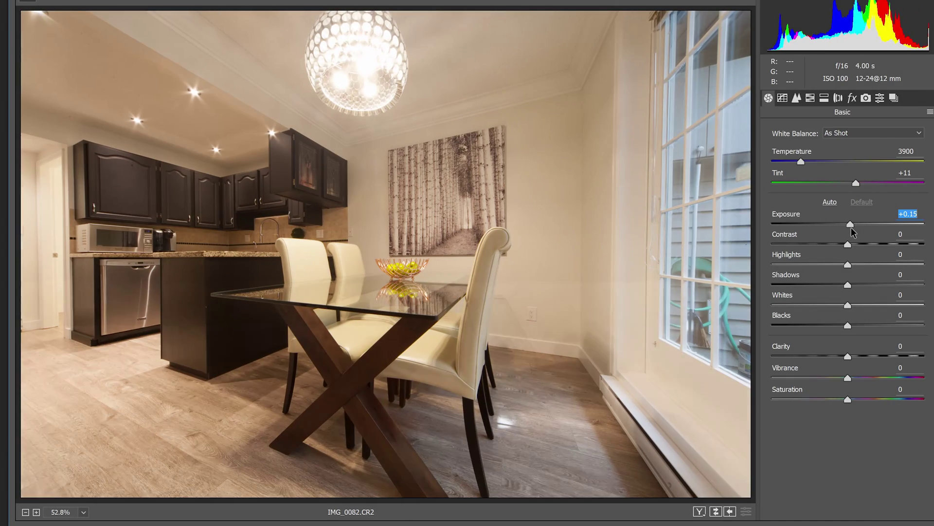
left_click_drag(798, 166, 873, 161)
left_click_drag(848, 224, 854, 221)
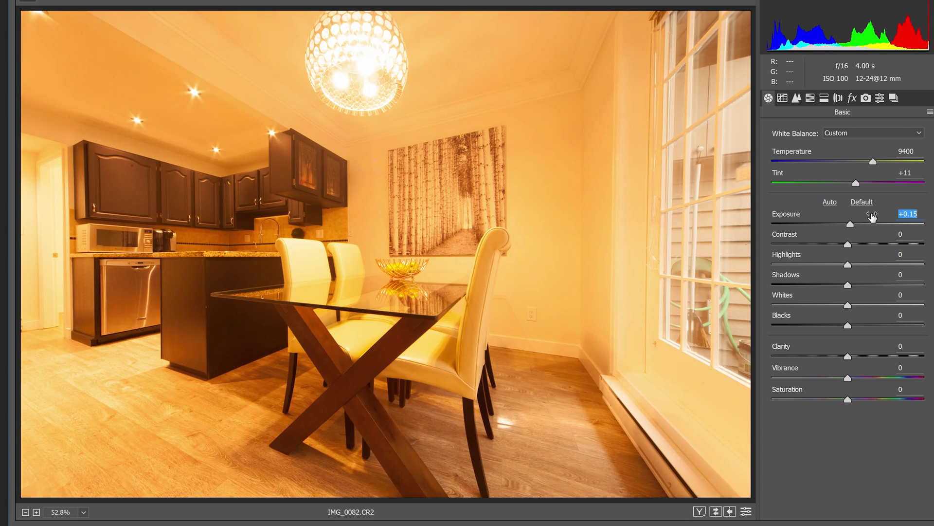
key("ctrl+z")
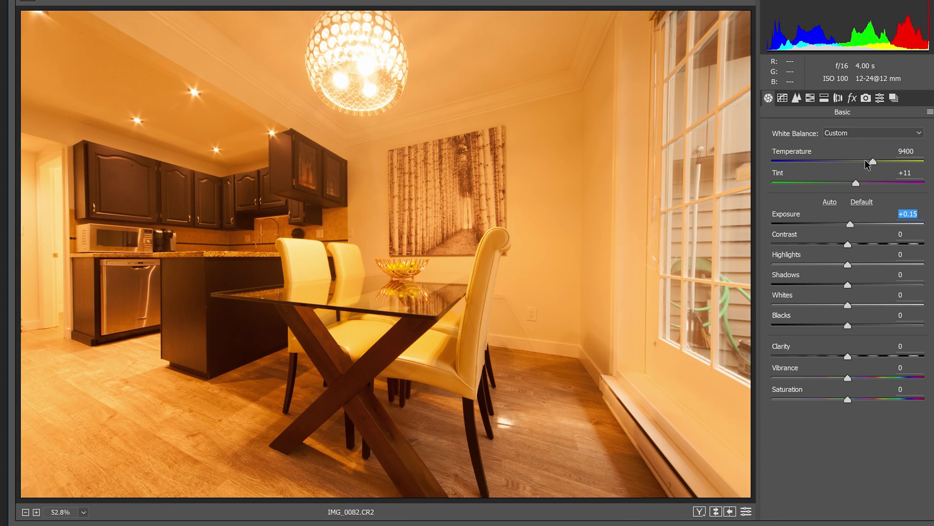
left_click_drag(872, 162, 790, 162)
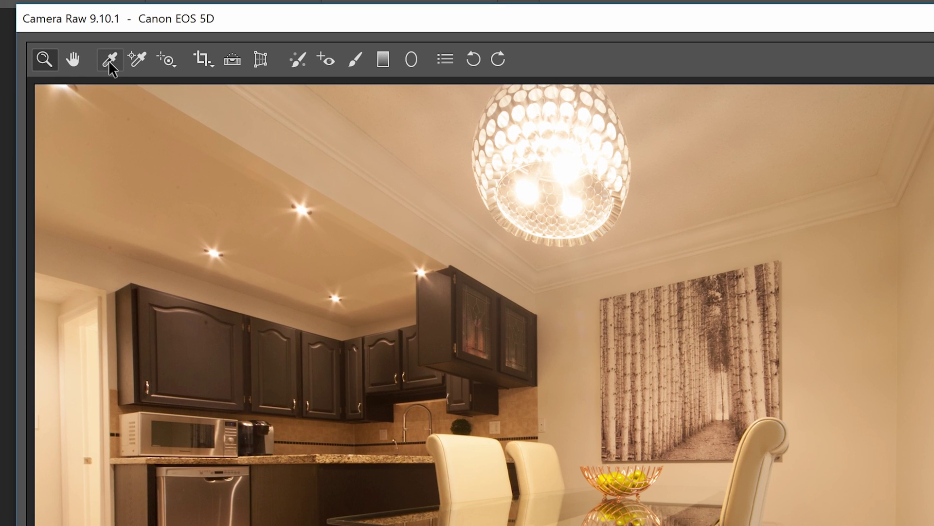
- Sample white balance from ceiling and wall spots until Temperature reads 2900 and Tint +13
left_click(109, 61)
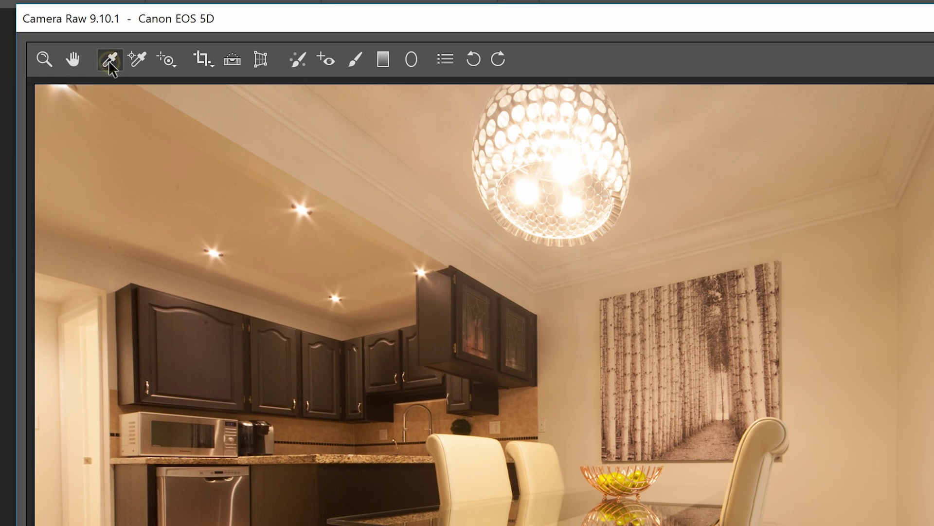
left_click(271, 236)
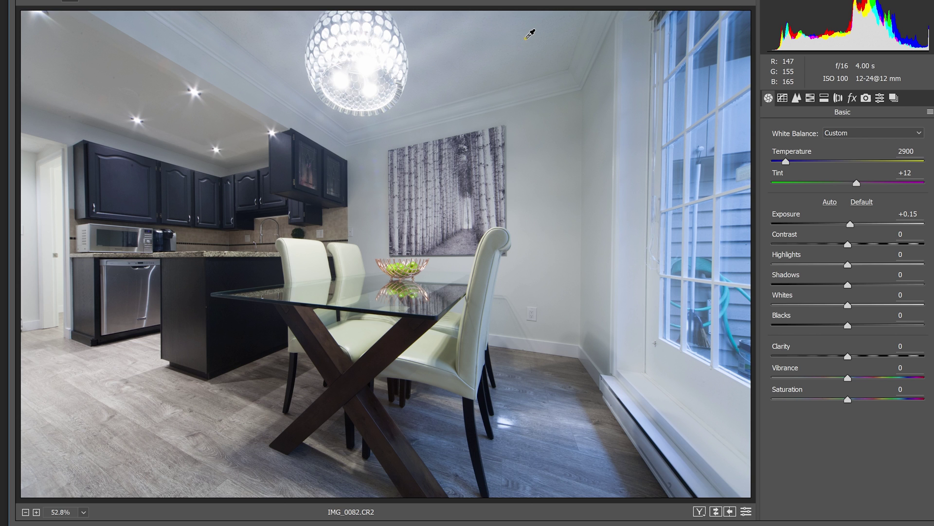
left_click(526, 39)
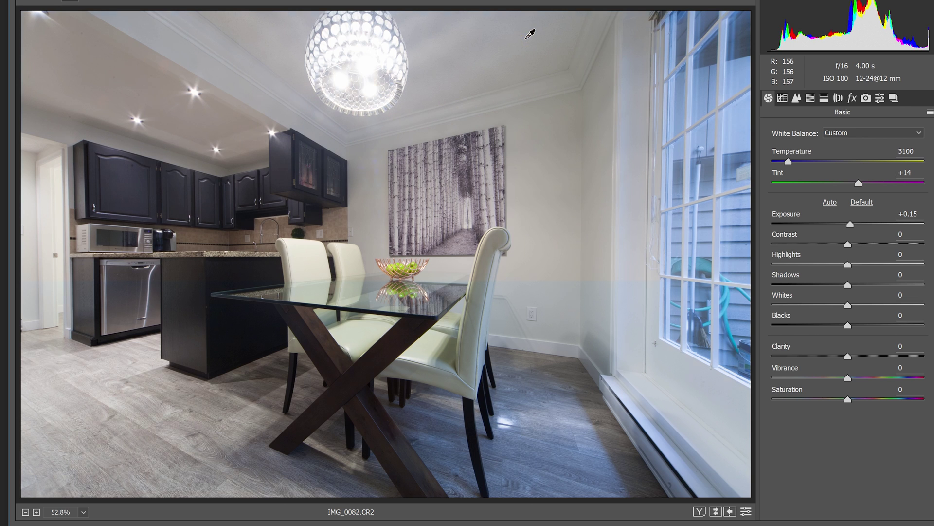
left_click(624, 147)
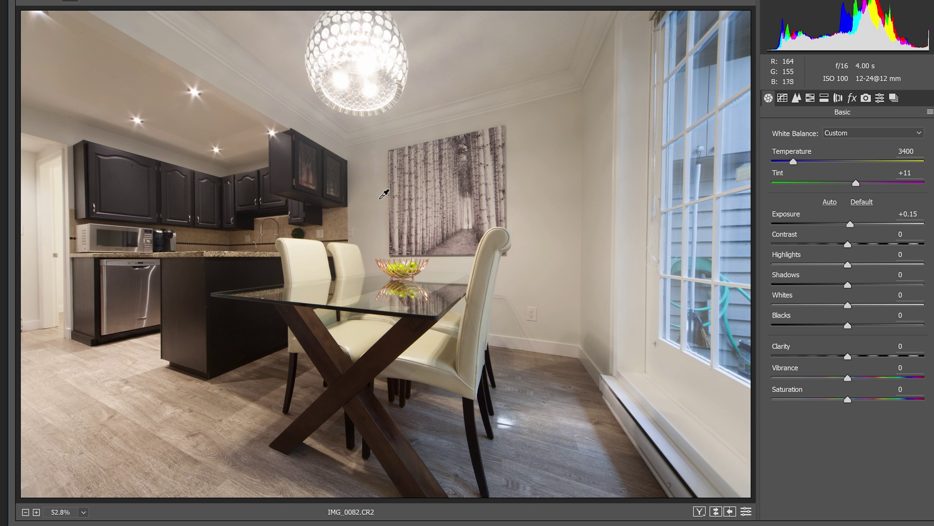
left_click(132, 83)
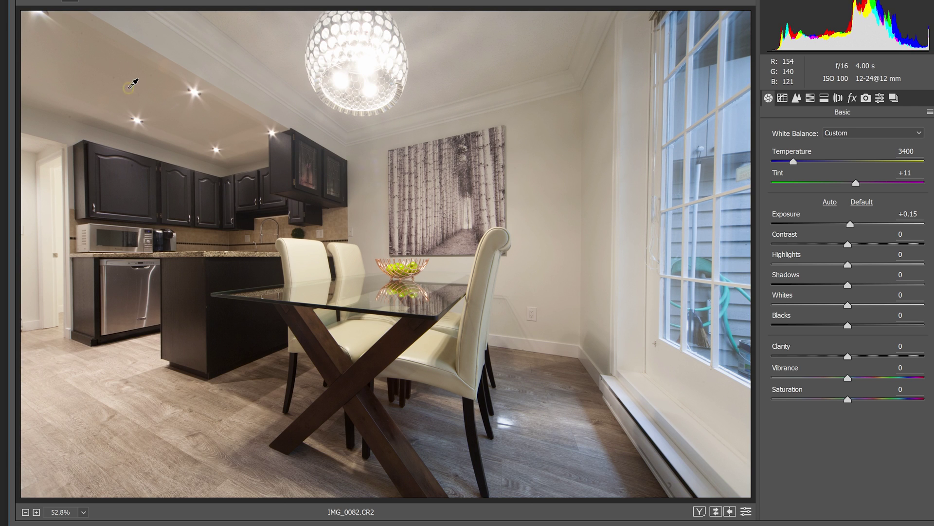
left_click(199, 126)
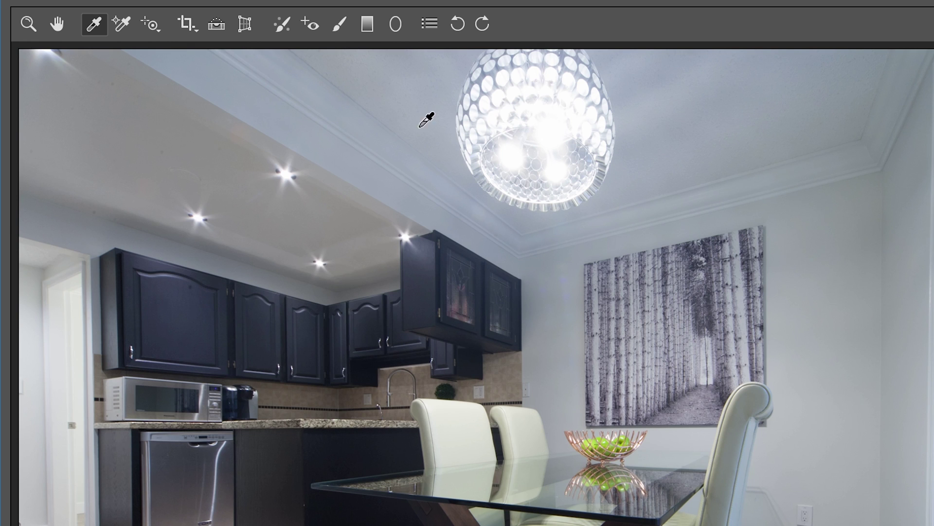
- Draw and reshape a large radial filter over the dining area, resetting its local adjustments
left_click(395, 27)
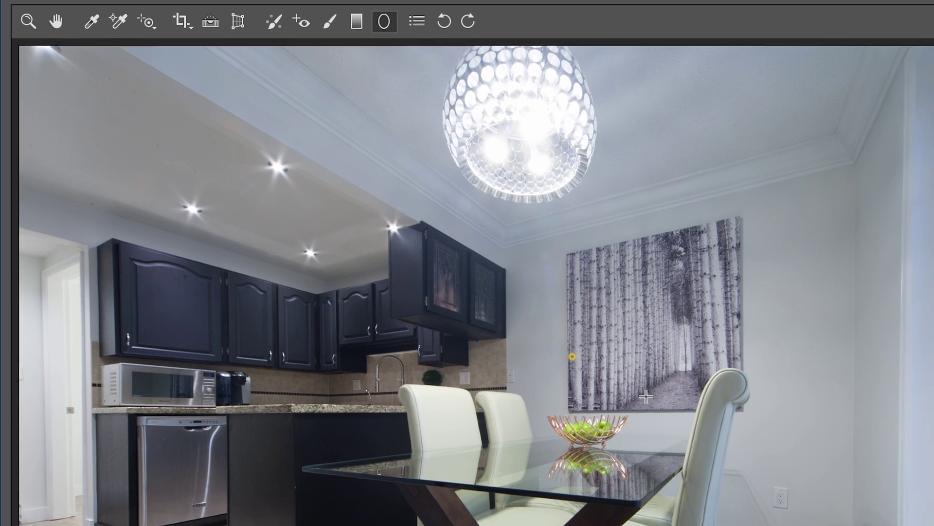
left_click_drag(559, 357, 924, 521)
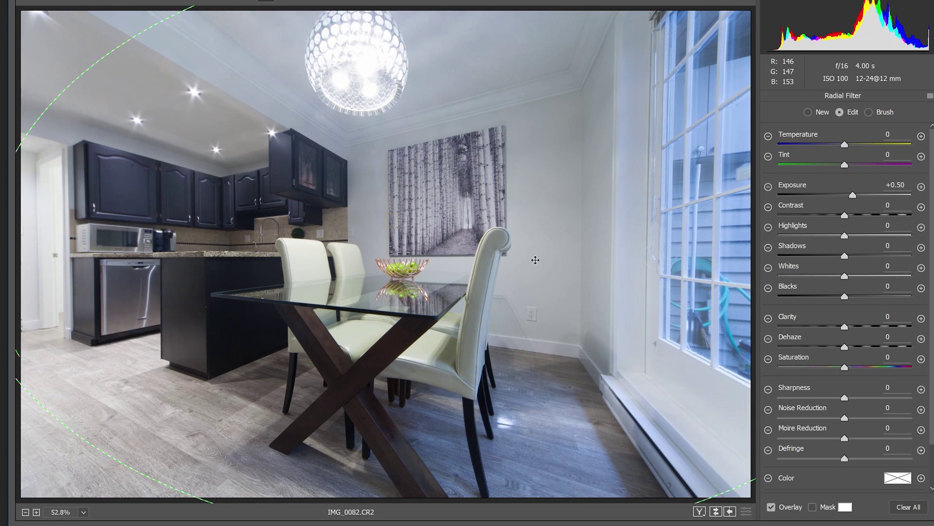
left_click_drag(536, 260, 564, 247)
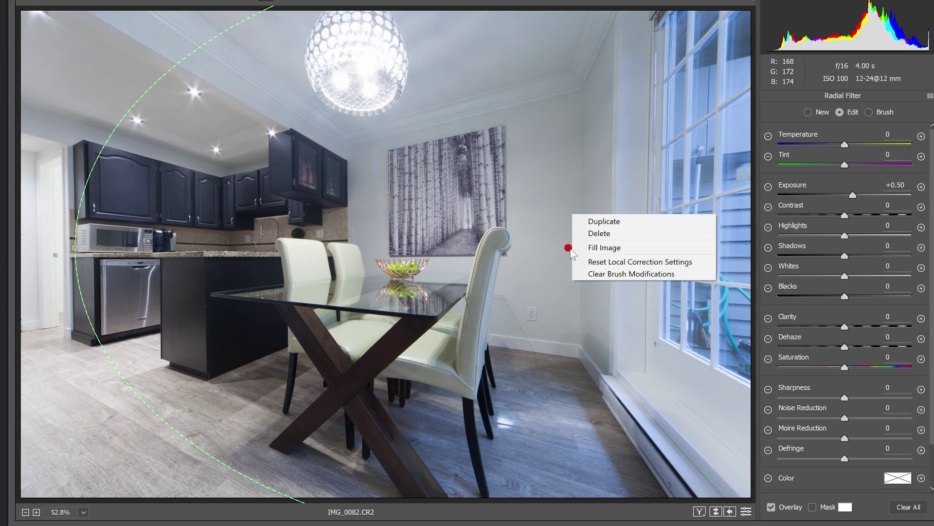
left_click(606, 266)
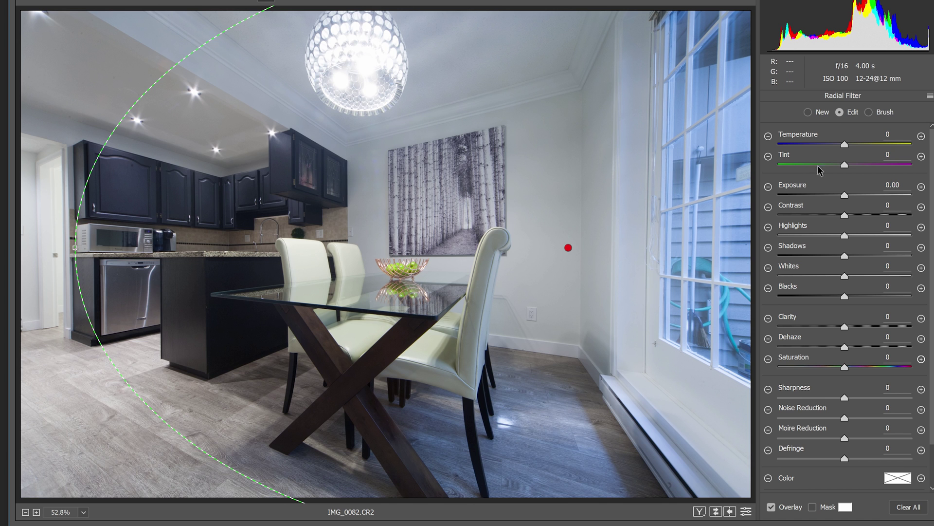
- Warm the filter to Temperature +27, apply the effect inside, and set Feather to 0
left_click_drag(847, 143, 879, 135)
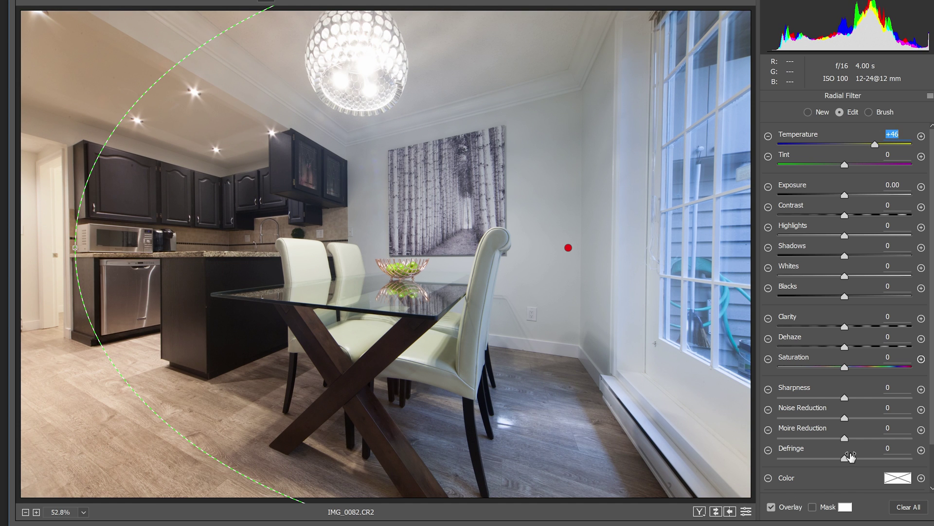
scroll(842, 413, "down", 3)
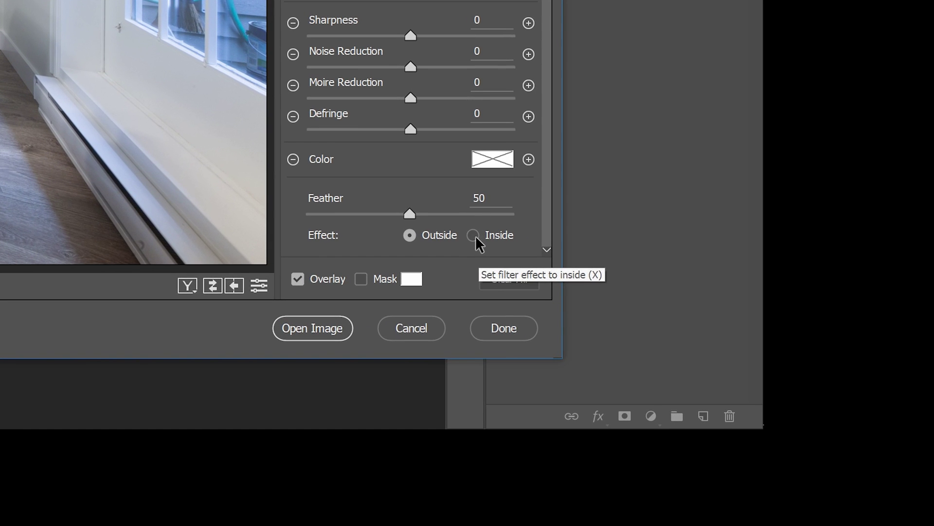
left_click(565, 289)
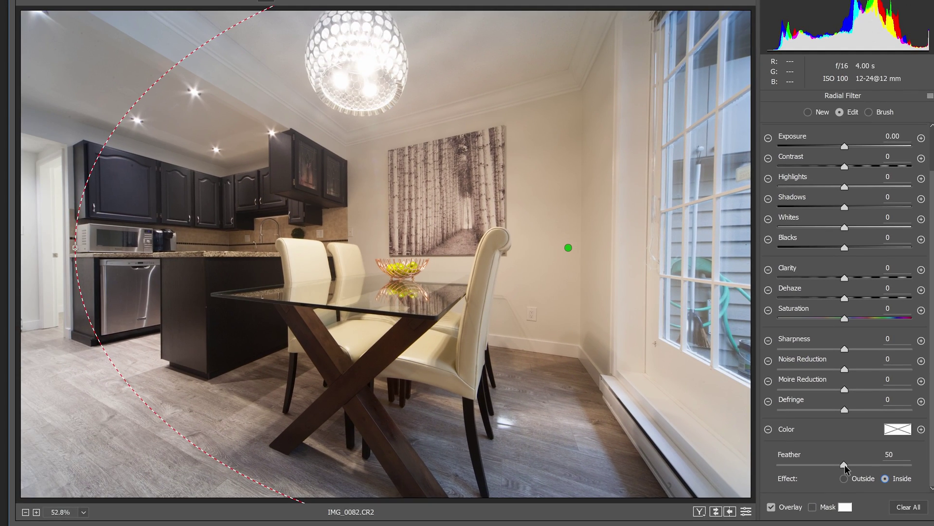
left_click_drag(652, 355, 711, 357)
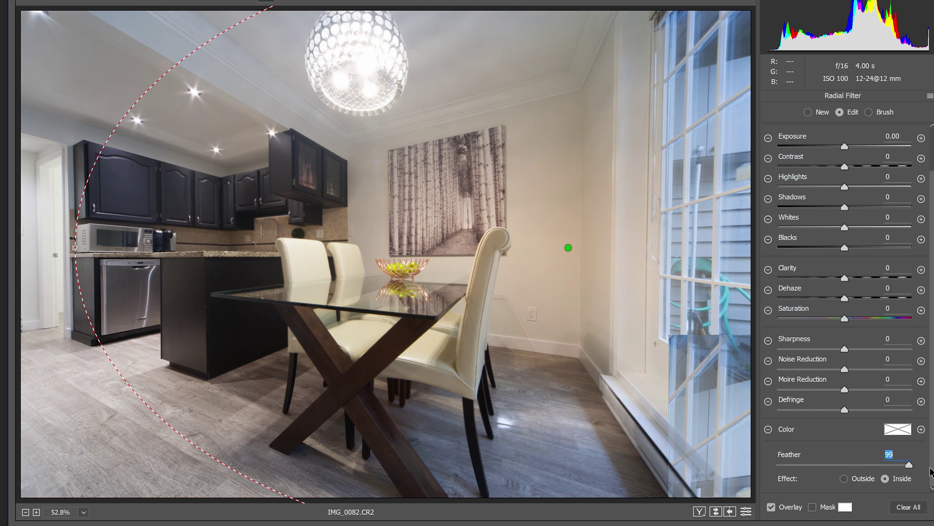
type("50")
key("Return")
left_click_drag(821, 466, 875, 466)
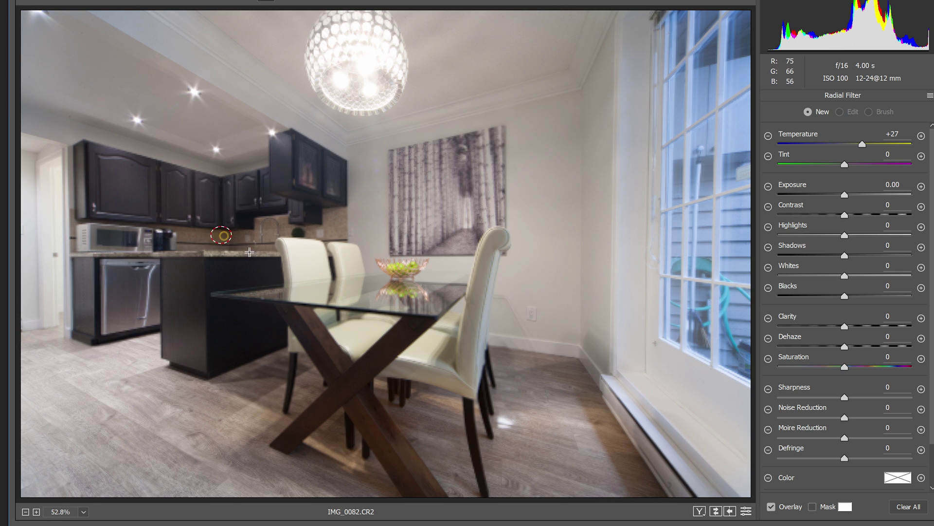
- Add a radial filter over the kitchen backsplash at +0.65 exposure with Temperature and Tint 0
left_click_drag(221, 235, 321, 300)
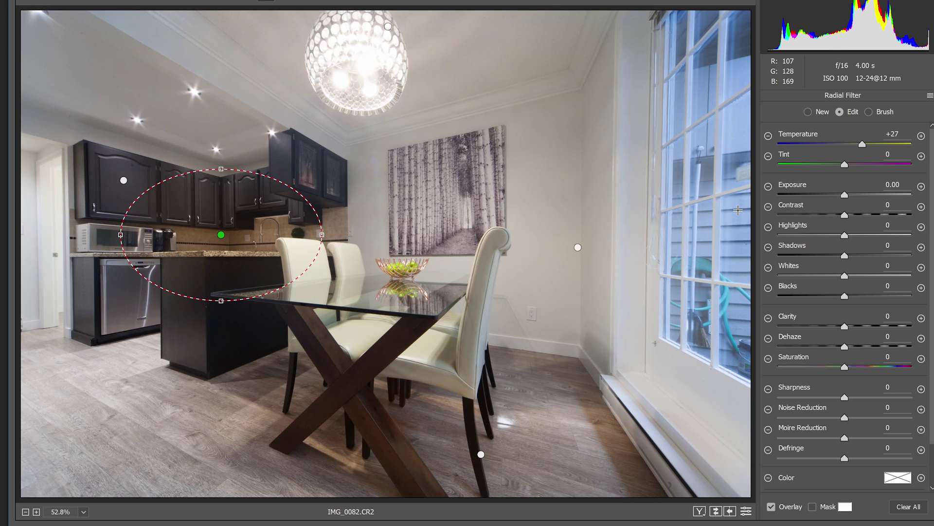
left_click_drag(844, 197, 856, 197)
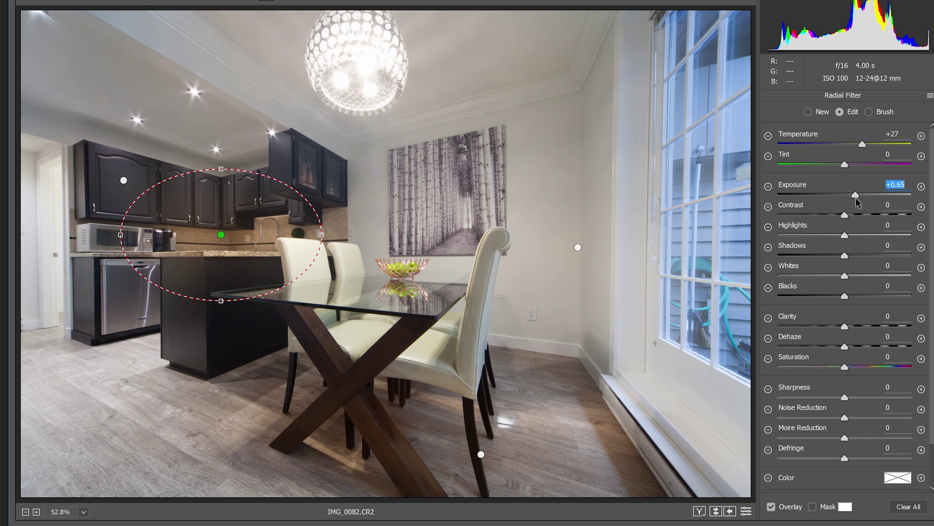
left_click(894, 142)
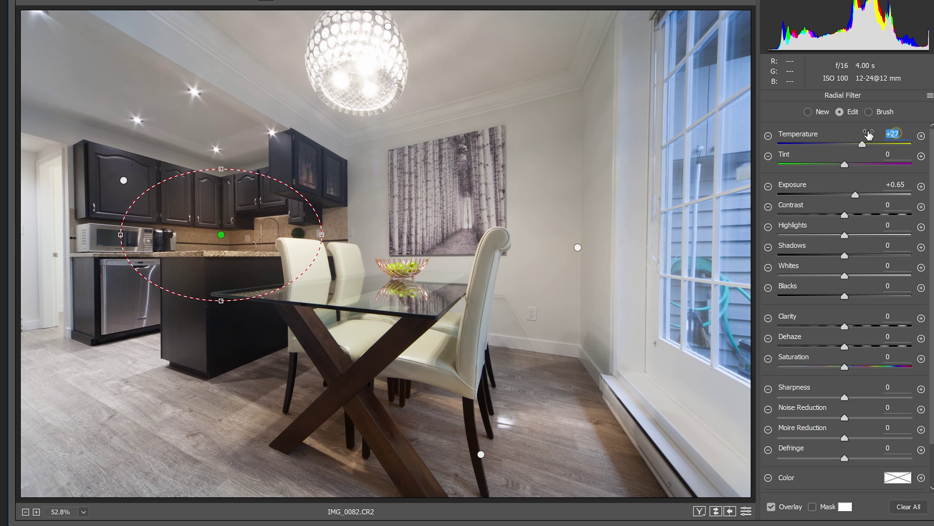
type("0")
left_click(903, 164)
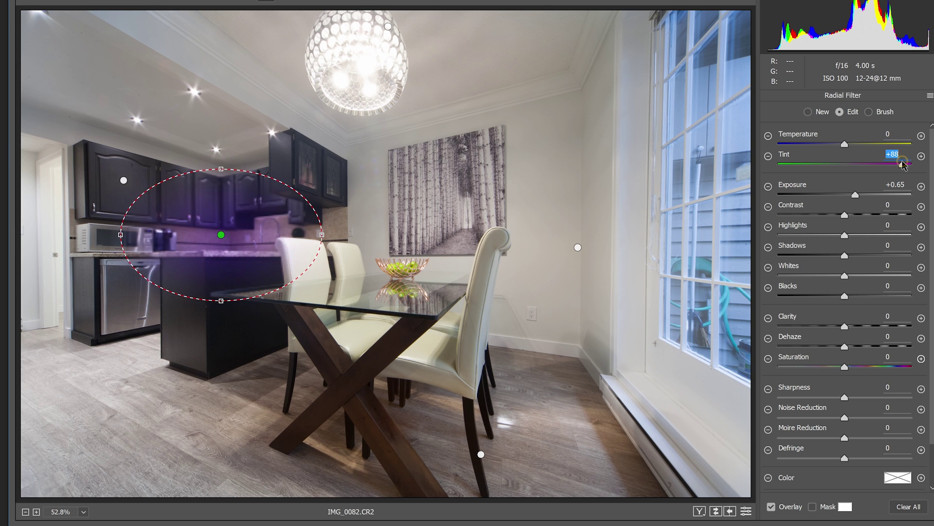
type("0")
key("Tab")
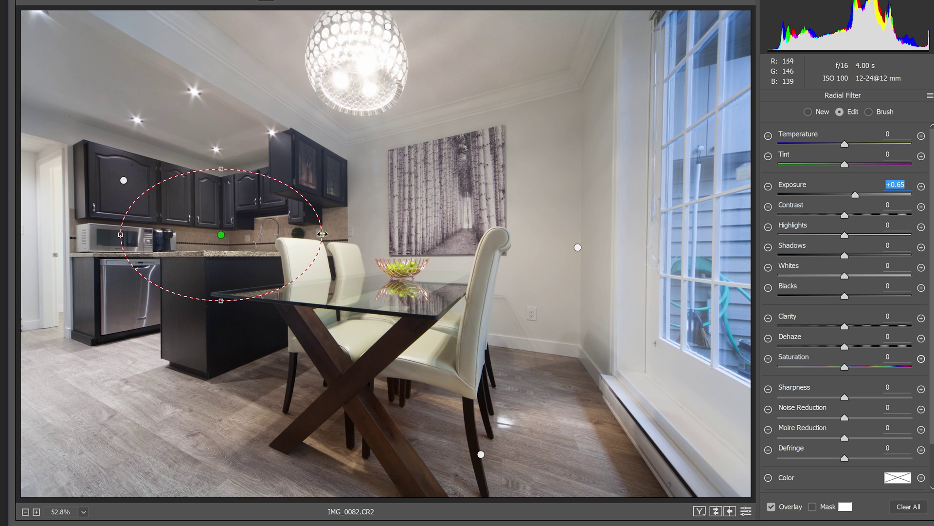
- Widen and flatten the backsplash ellipse and set its Feather to 100
left_click_drag(322, 234, 358, 234)
left_click_drag(207, 157, 221, 179)
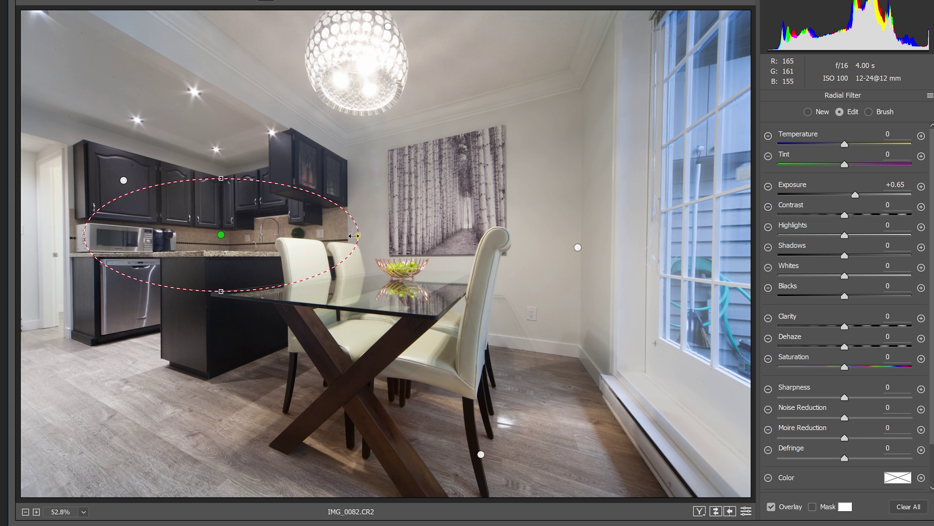
left_click_drag(358, 234, 351, 234)
scroll(861, 461, "down", 2)
left_click_drag(860, 461, 911, 464)
- Add radial filters on the upper cabinets, lower room, upper right wall (+0.40), lower right corner and baseboard
left_click_drag(150, 107, 273, 195)
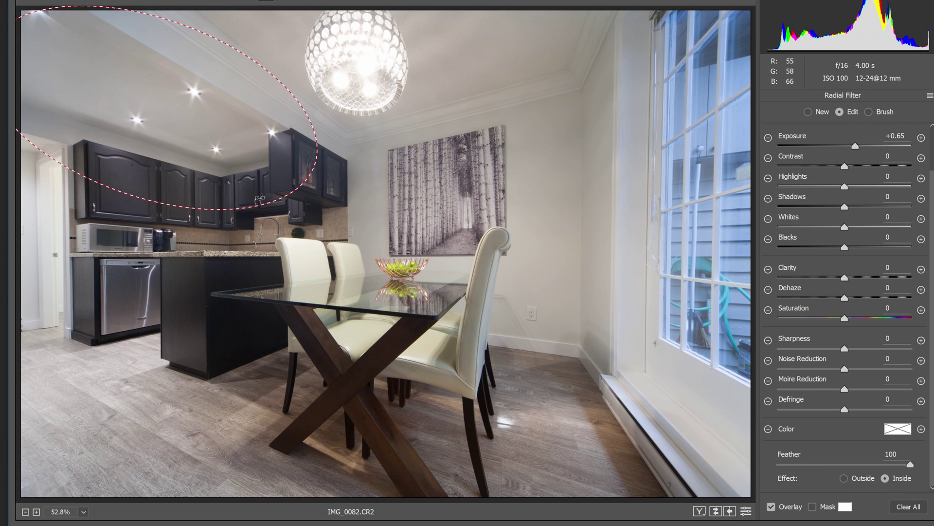
left_click_drag(262, 374, 325, 435)
left_click_drag(570, 78, 661, 171)
left_click_drag(854, 145, 851, 145)
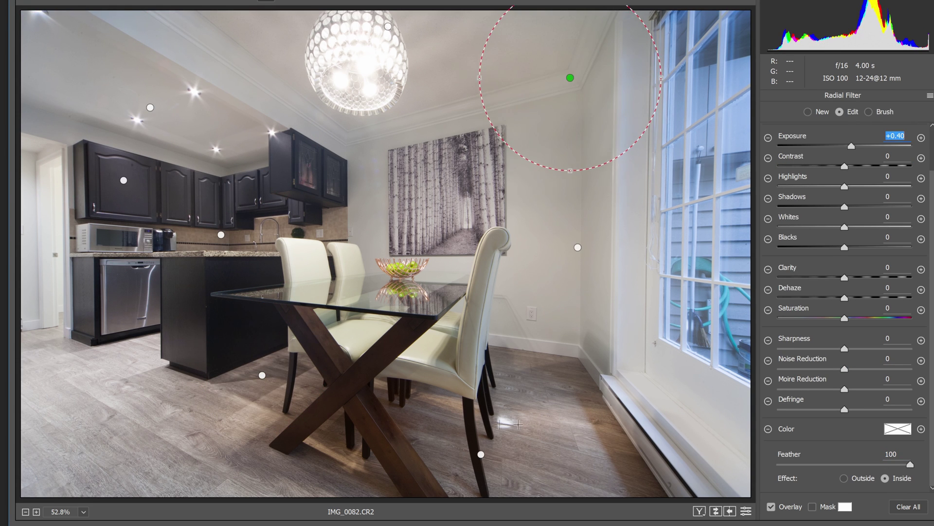
left_click_drag(574, 361, 642, 428)
left_click(571, 78)
left_click_drag(667, 479, 739, 423)
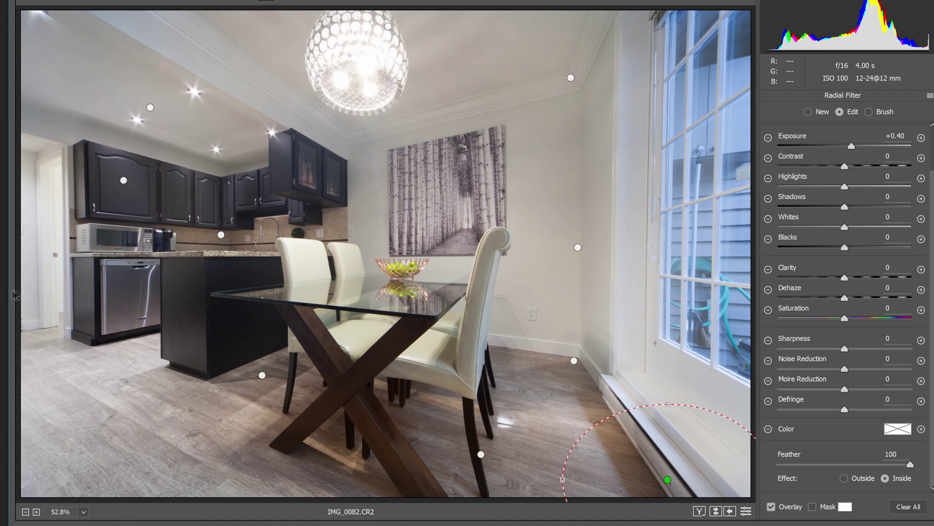
- Add a left-side radial filter and raise the backsplash filter's exposure to +1.30
left_click_drag(69, 340, 223, 113)
left_click_drag(851, 145, 822, 145)
left_click_drag(372, 235, 486, 361)
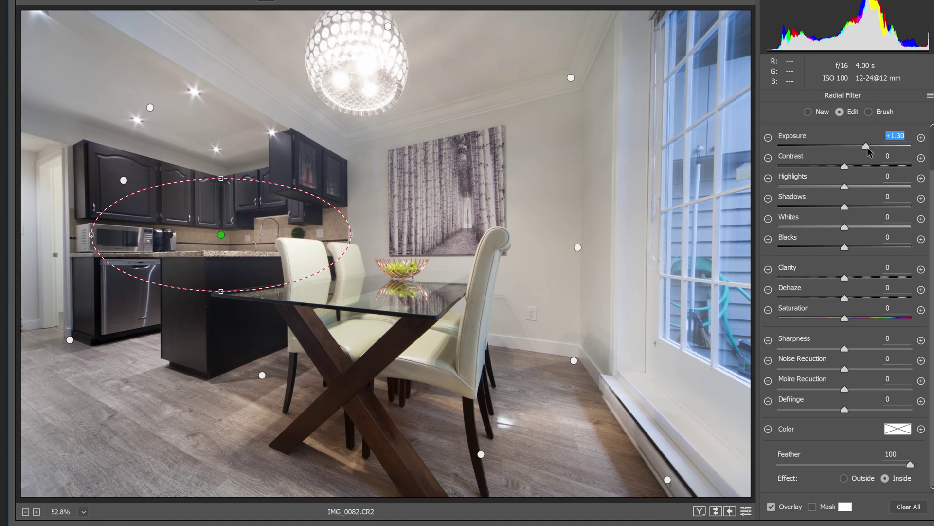
left_click_drag(822, 145, 850, 148)
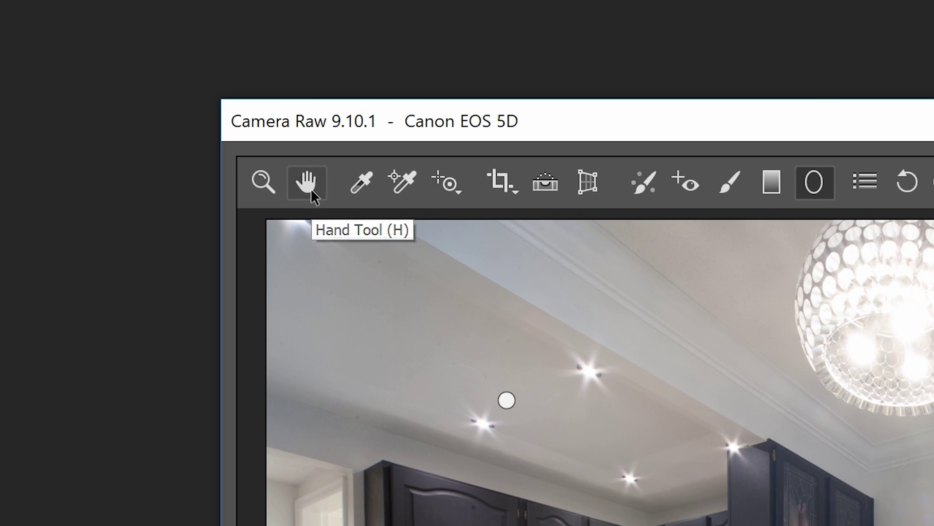
left_click(307, 183)
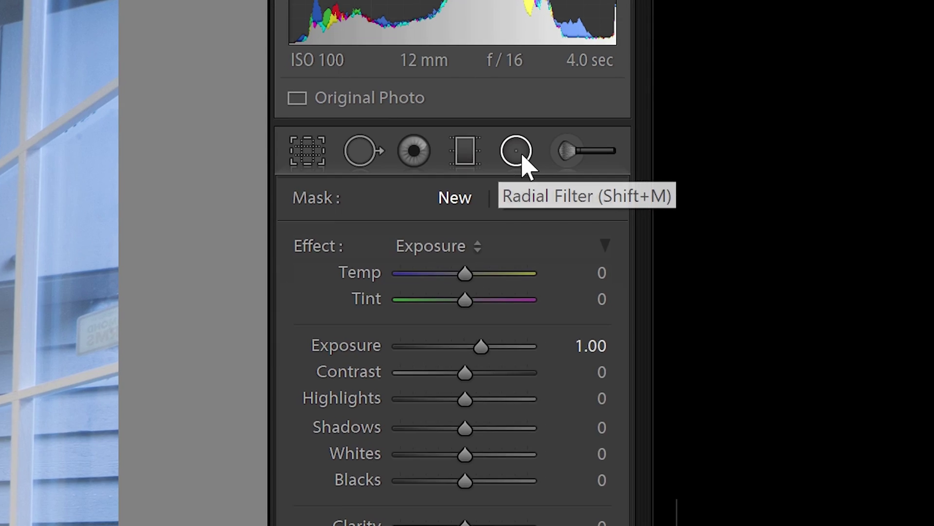
left_click(516, 152)
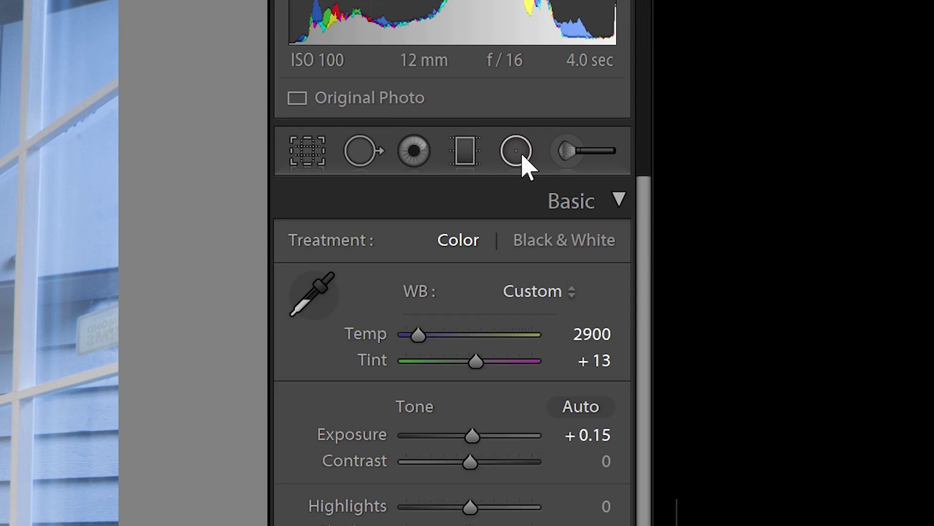